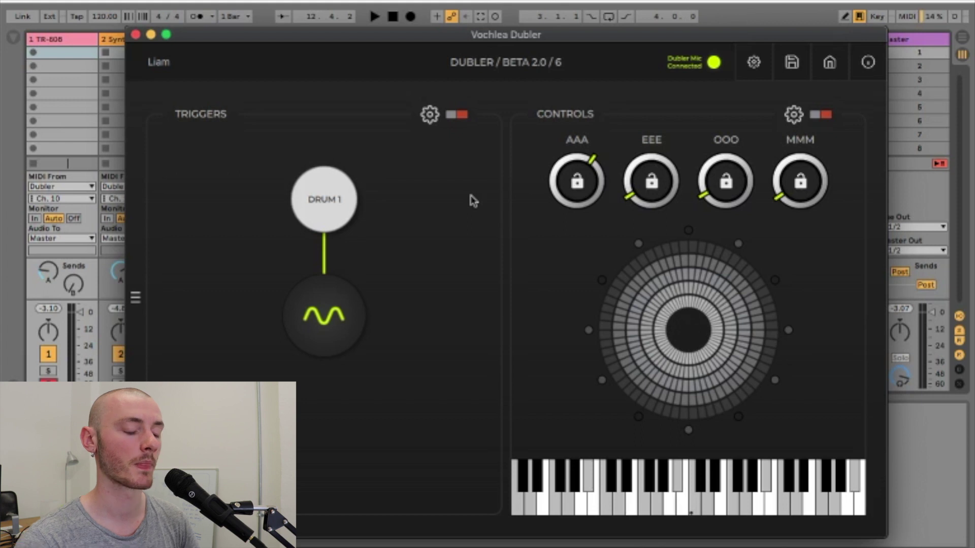
Reposition the Dubler window and bring up the TR-808 drum machine on track 1
{"action": "left_click_drag", "start_coordinate": [495, 36], "coordinate": [482, 35]}
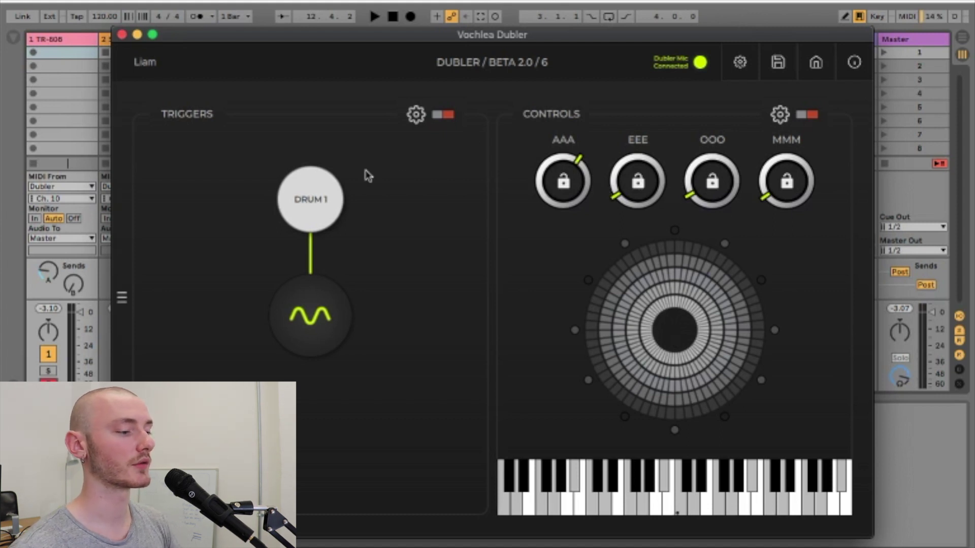
{"action": "left_click_drag", "start_coordinate": [305, 34], "coordinate": [345, 36]}
{"action": "left_click", "coordinate": [47, 40]}
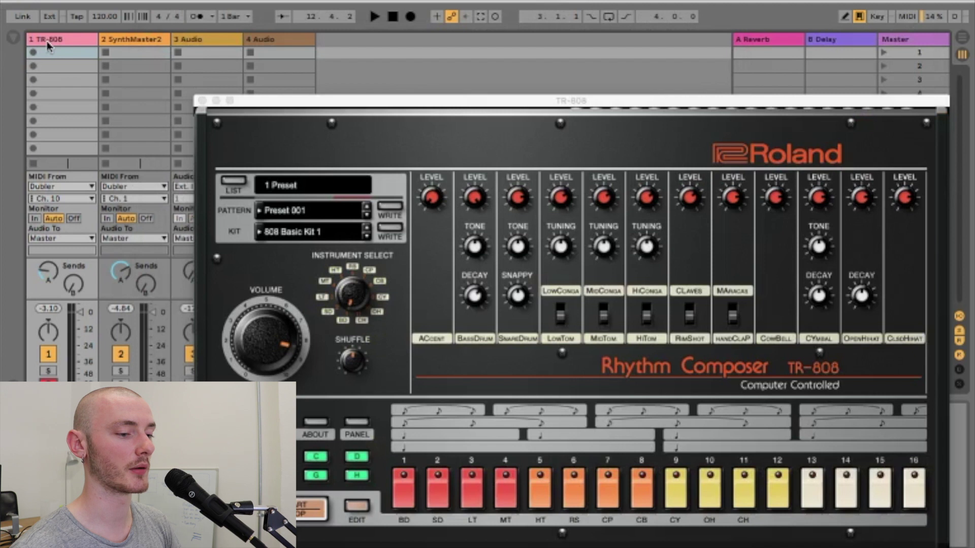
Return to the Dubler window and switch its drum triggers on
{"action": "key", "text": "ctrl+Down"}
{"action": "left_click", "coordinate": [769, 175]}
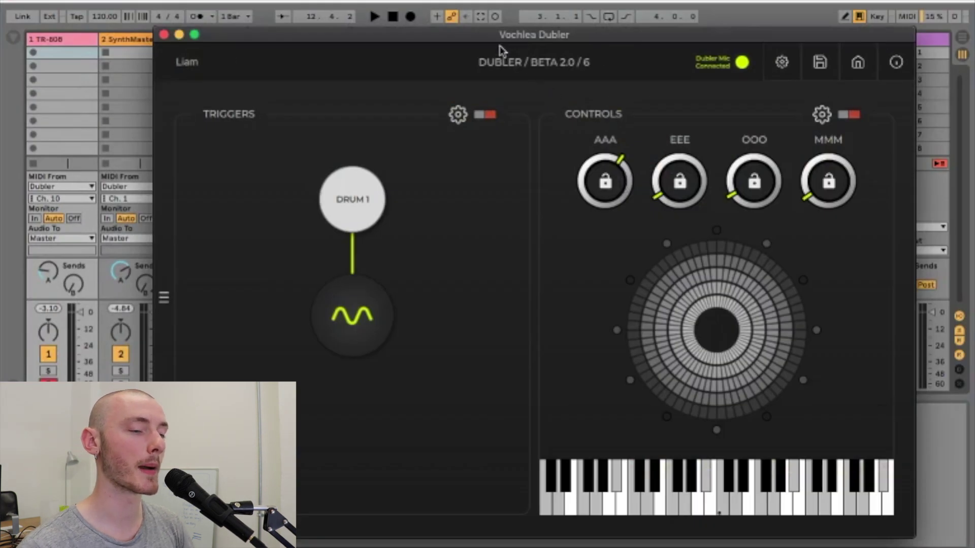
{"action": "left_click", "coordinate": [485, 115]}
{"action": "left_click_drag", "start_coordinate": [427, 36], "coordinate": [436, 44]}
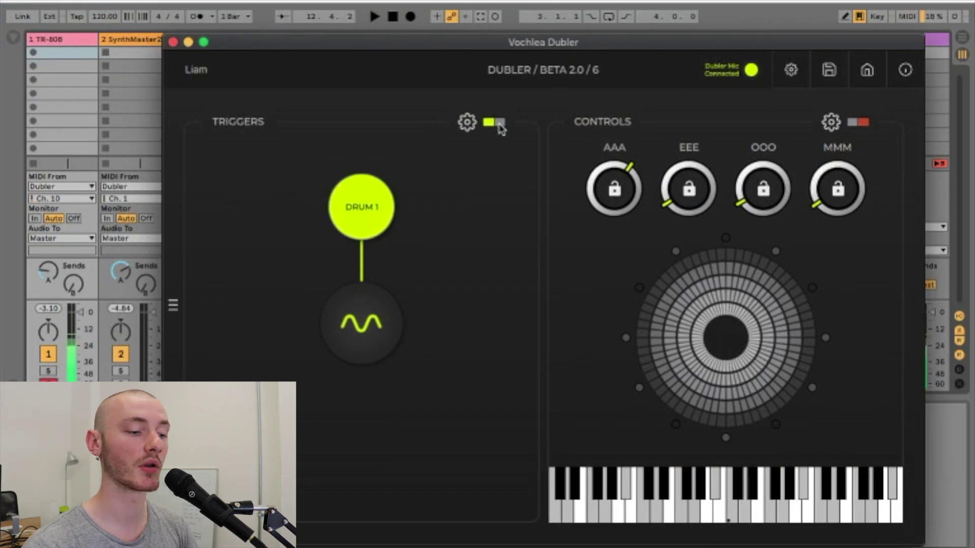
Add DRUM 2 on MIDI note 37 C#1 (Side Stick) and record its vocal samples
{"action": "left_click", "coordinate": [468, 122]}
{"action": "left_click", "coordinate": [387, 319]}
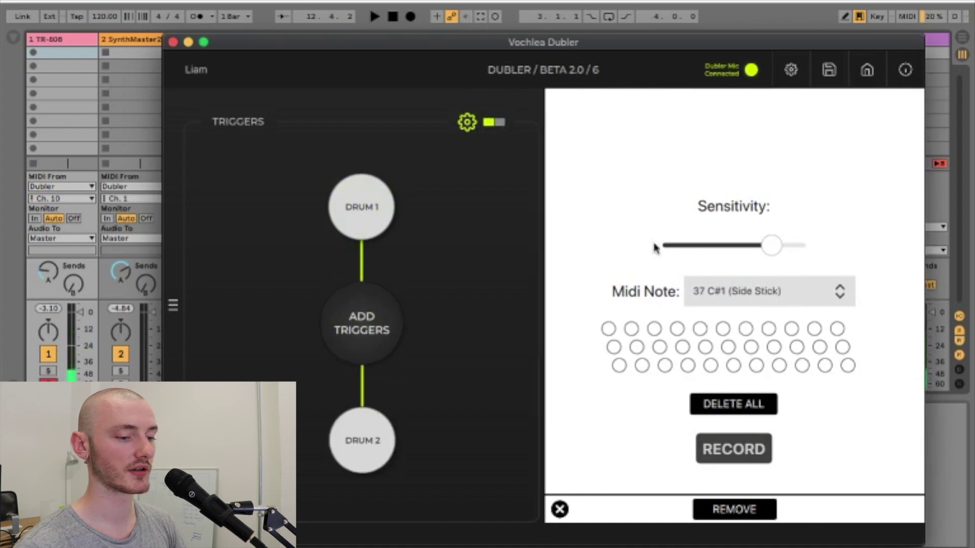
{"action": "left_click", "coordinate": [722, 290]}
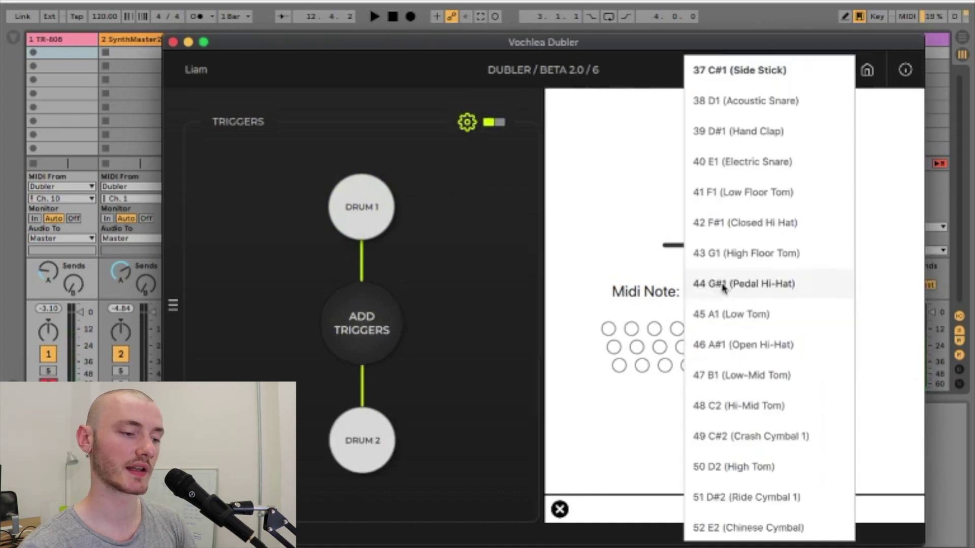
{"action": "left_click", "coordinate": [736, 68]}
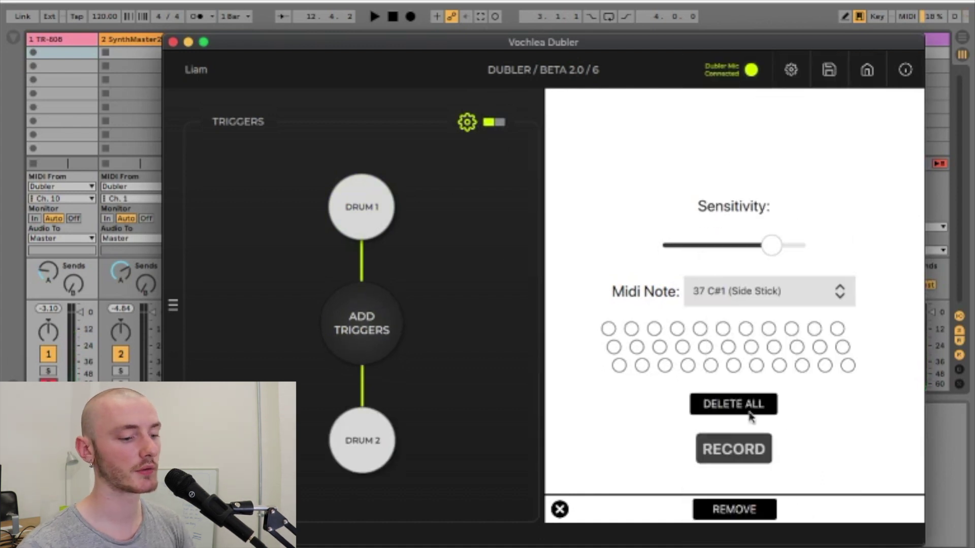
{"action": "left_click", "coordinate": [734, 449]}
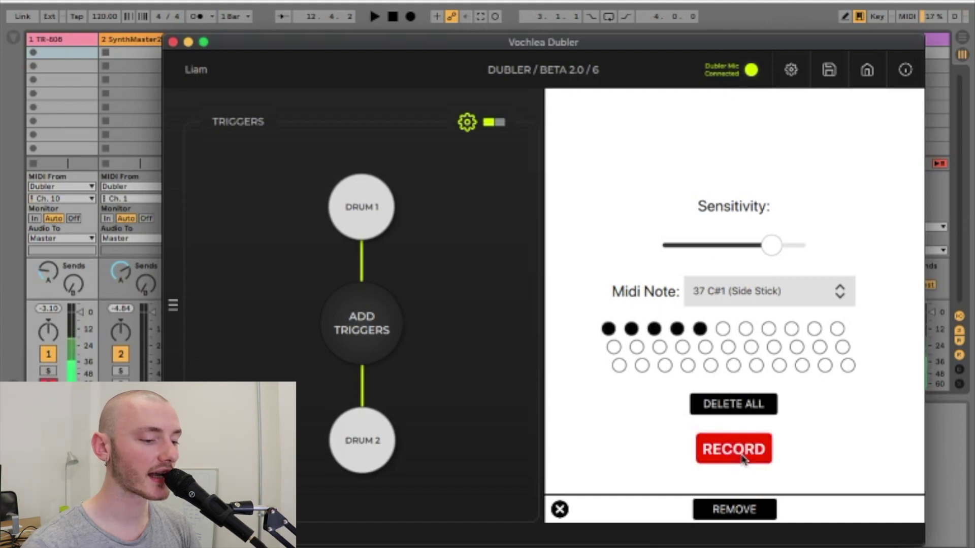
{"action": "left_click", "coordinate": [734, 449]}
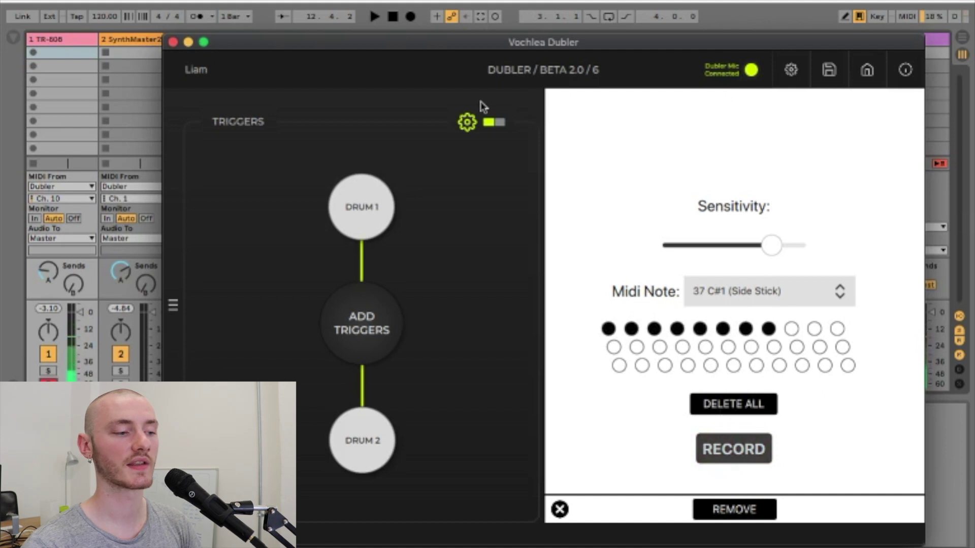
{"action": "left_click", "coordinate": [468, 122]}
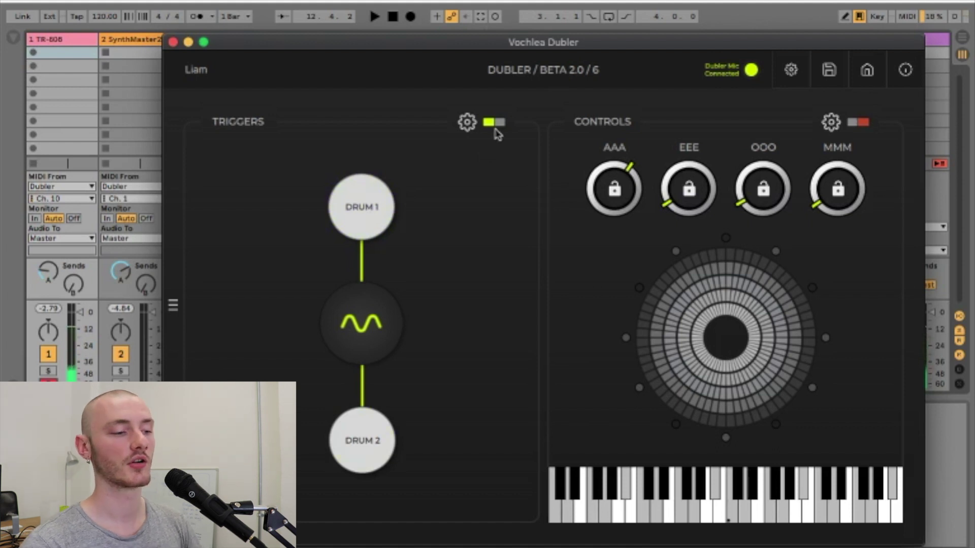
Add DRUM 3 on MIDI note 39 D#1 (Hand Clap) and record its vocal samples
{"action": "left_click", "coordinate": [466, 122]}
{"action": "left_click", "coordinate": [362, 323]}
{"action": "left_click", "coordinate": [761, 297]}
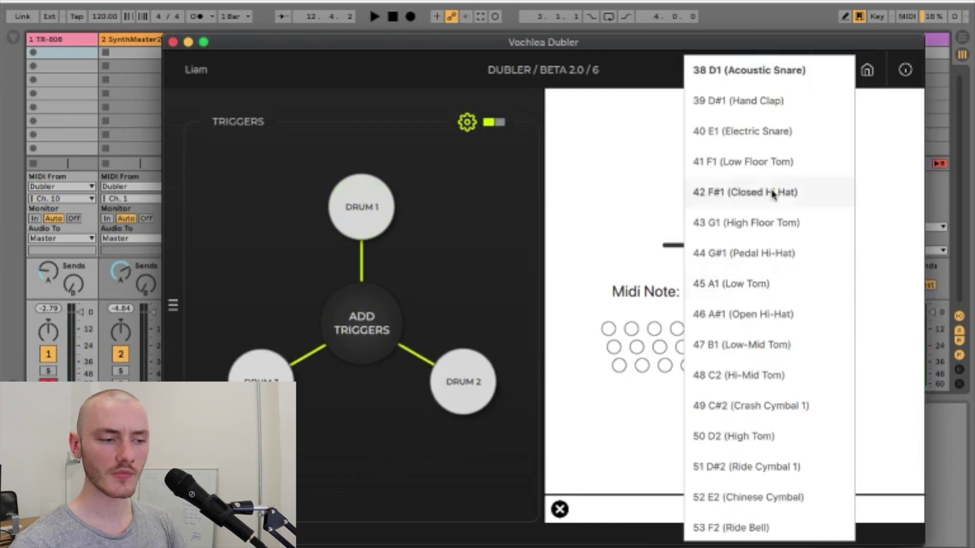
{"action": "scroll", "coordinate": [767, 274], "scroll_direction": "up", "scroll_amount": 2}
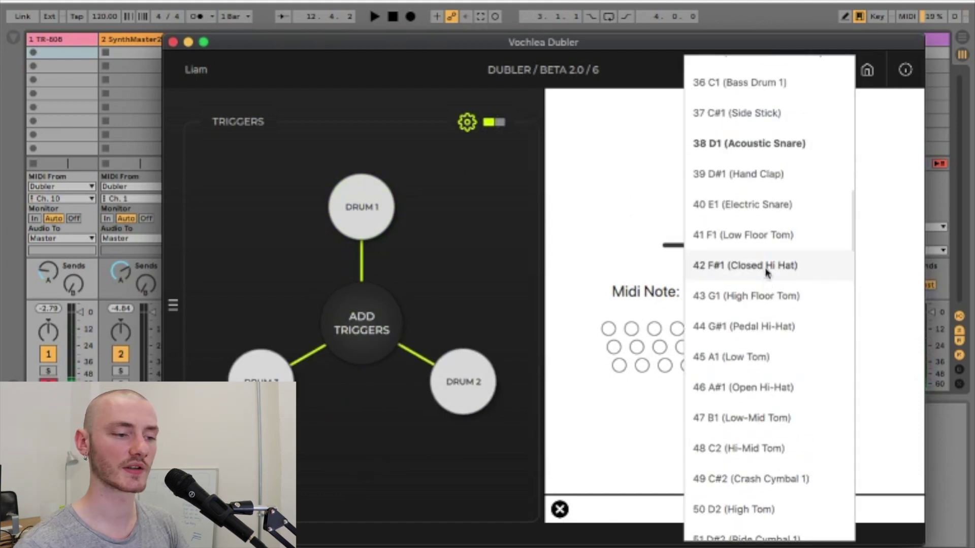
{"action": "left_click", "coordinate": [758, 181]}
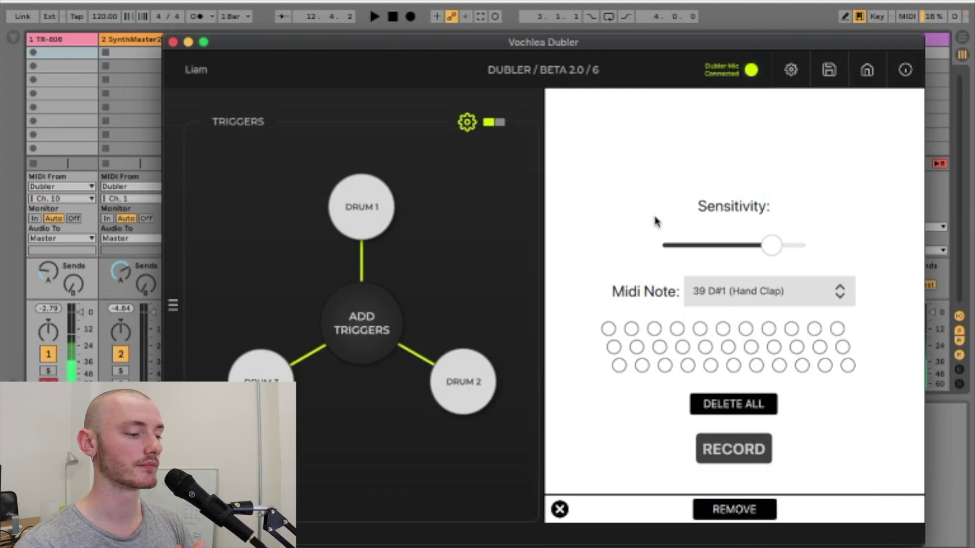
{"action": "left_click", "coordinate": [758, 449]}
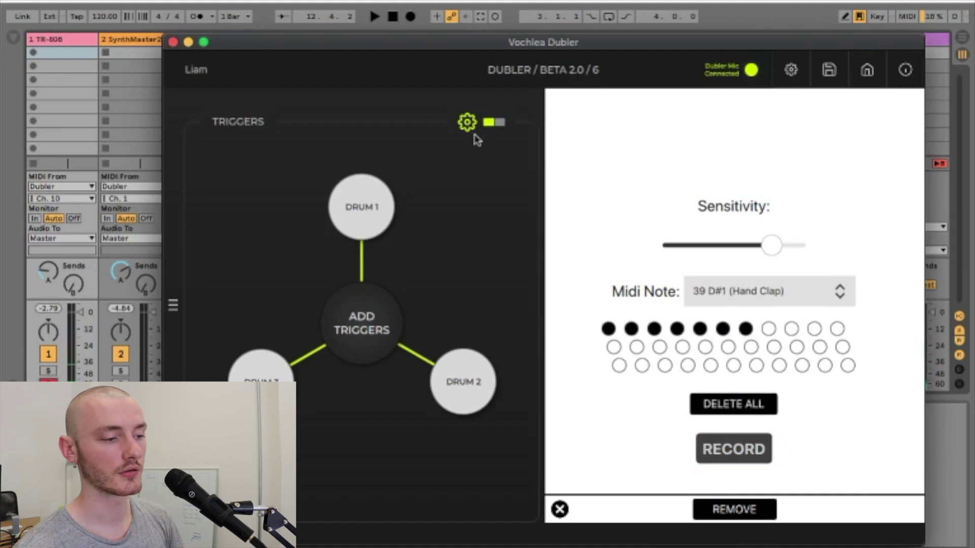
{"action": "left_click", "coordinate": [467, 122]}
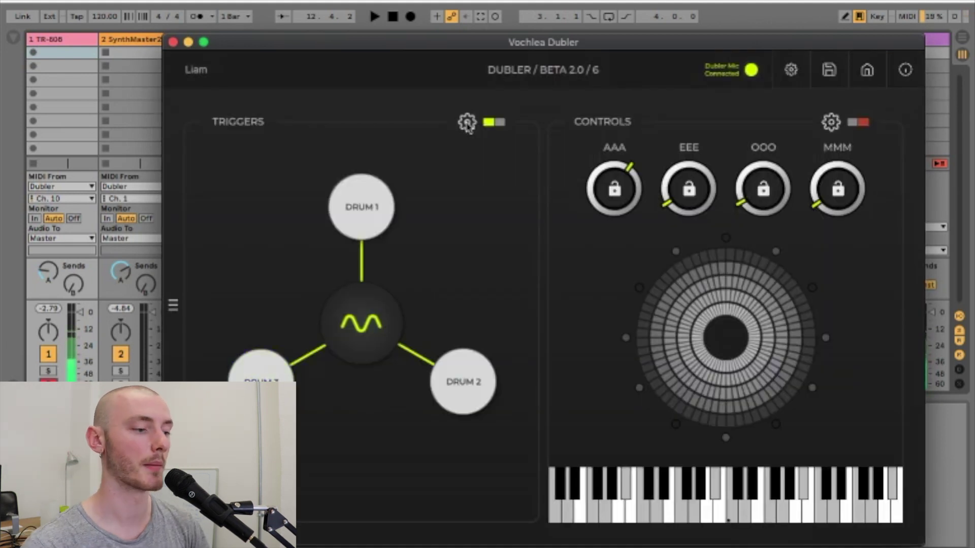
Turn off the Triggers toggle beside the trigger settings gear
{"action": "left_click", "coordinate": [497, 123]}
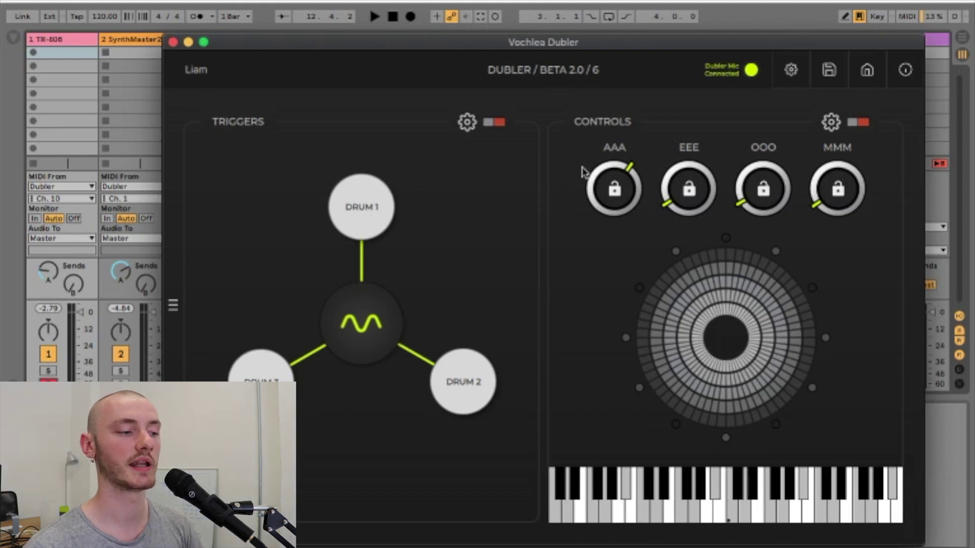
Select and arm the SynthMaster2 track, close its plugin window, and return to Dubler
{"action": "double_click", "coordinate": [137, 41]}
{"action": "left_click", "coordinate": [137, 42]}
{"action": "key", "text": "c"}
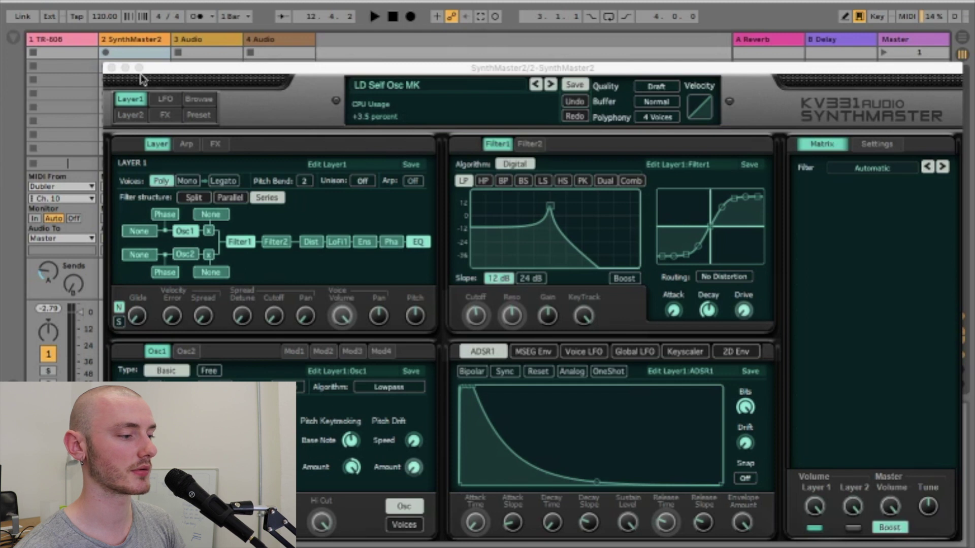
{"action": "left_click", "coordinate": [115, 73]}
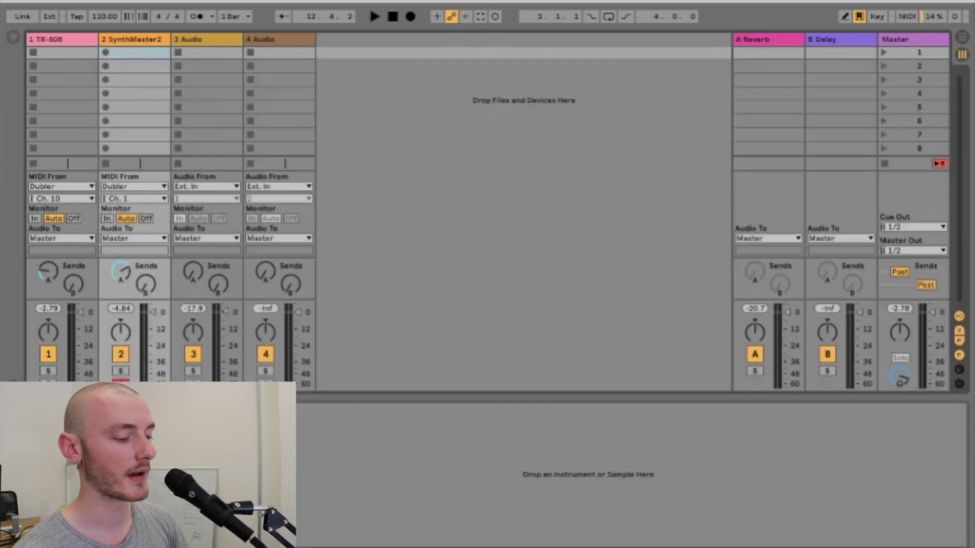
{"action": "key", "text": "super+Tab"}
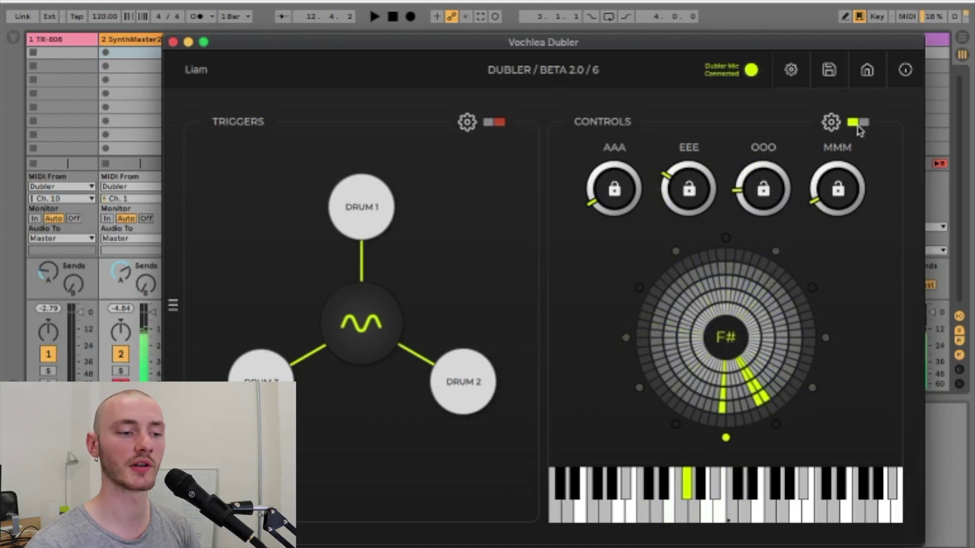
Turn off the Controls toggle beside the Controls gear
{"action": "left_click", "coordinate": [857, 123]}
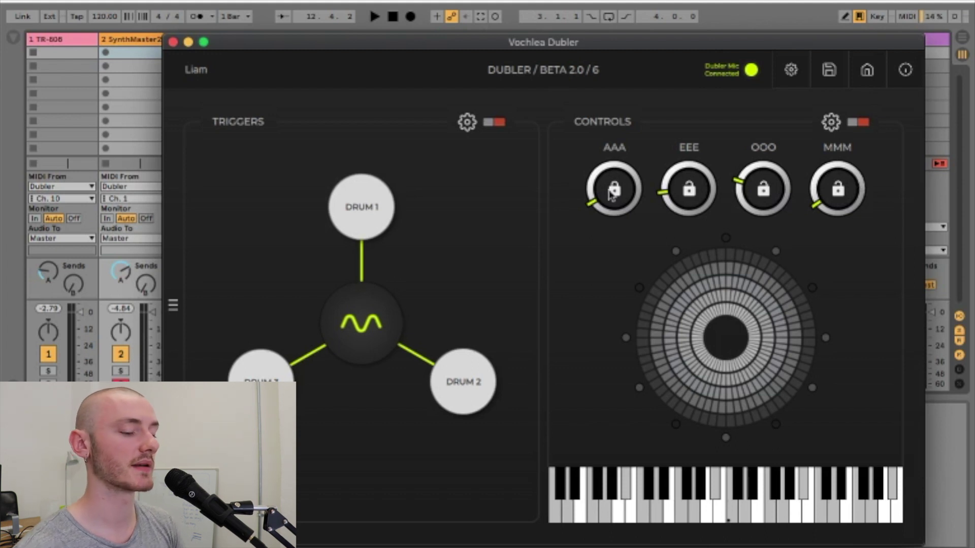
{"action": "left_click_drag", "start_coordinate": [541, 43], "coordinate": [570, 42]}
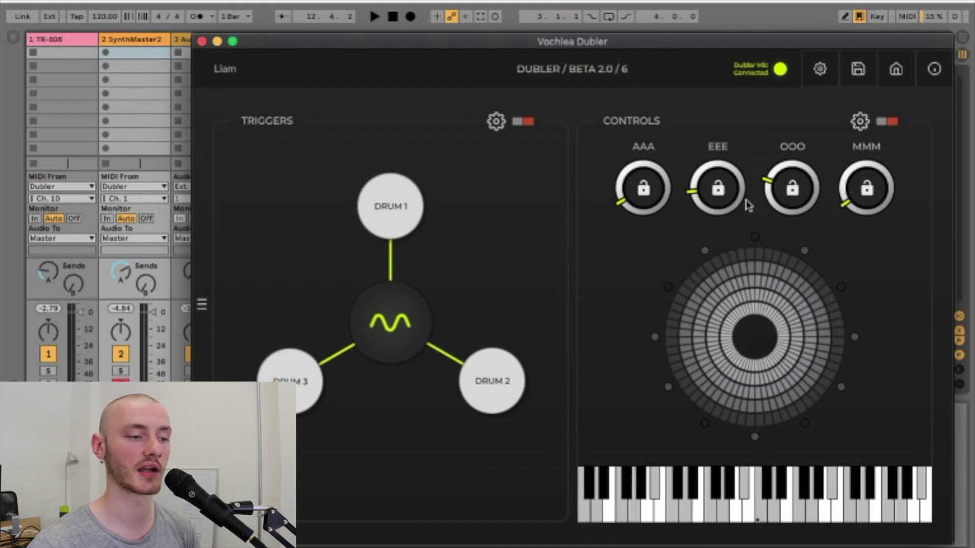
{"action": "left_click", "coordinate": [892, 122]}
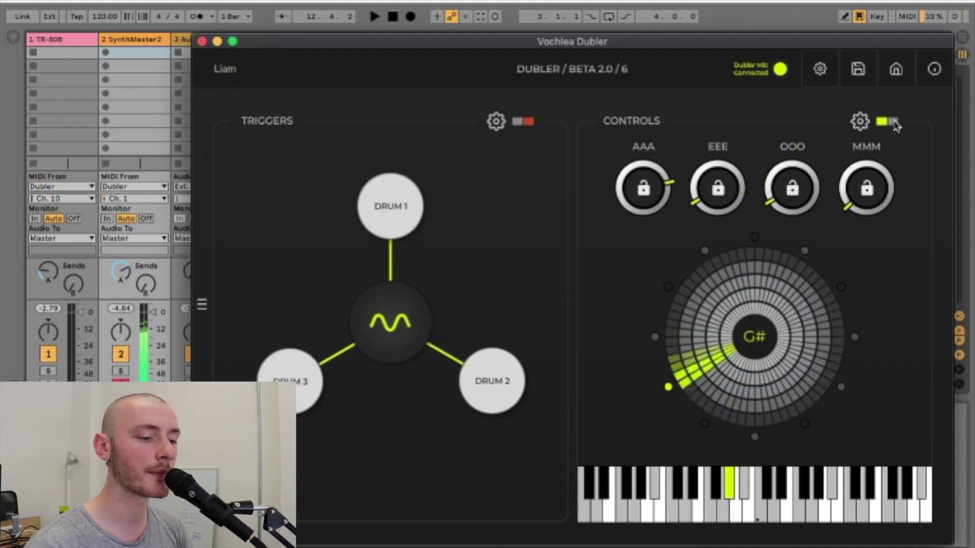
{"action": "left_click", "coordinate": [893, 122]}
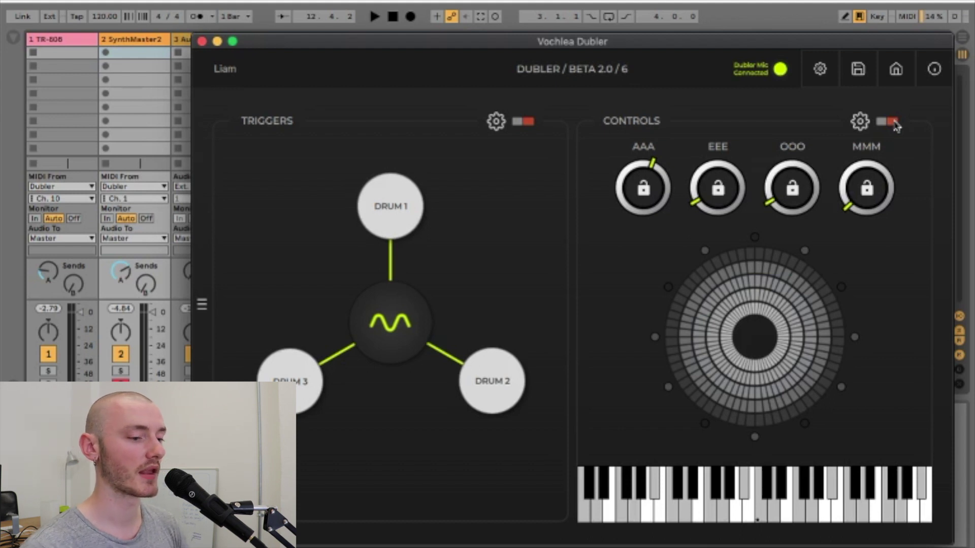
{"action": "left_click_drag", "start_coordinate": [688, 44], "coordinate": [663, 46]}
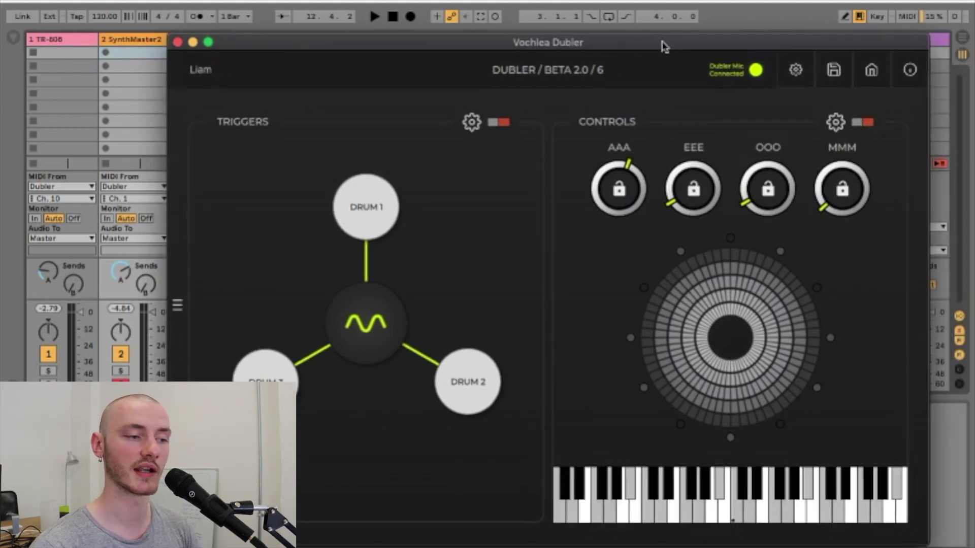